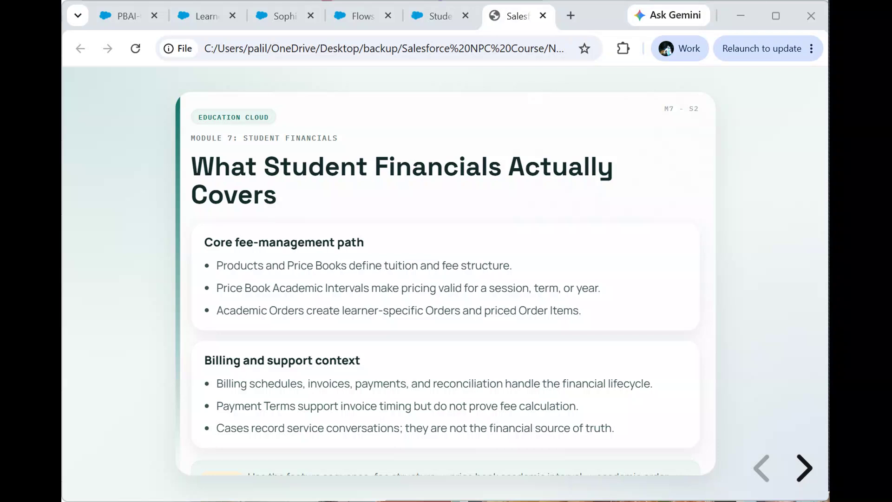
# Read the Module 7 slides through the Lab 1 fee structure instructions, glancing at the Price Book Academic Interval record in Salesforce.
pyautogui.click(522, 362)
pyautogui.press('Right')
pyautogui.press('Right')
pyautogui.press('Right')
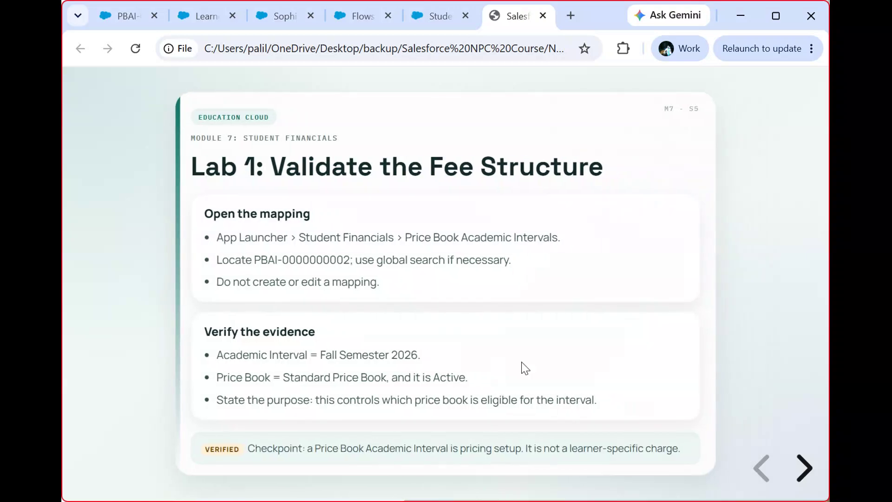
pyautogui.press('Left')
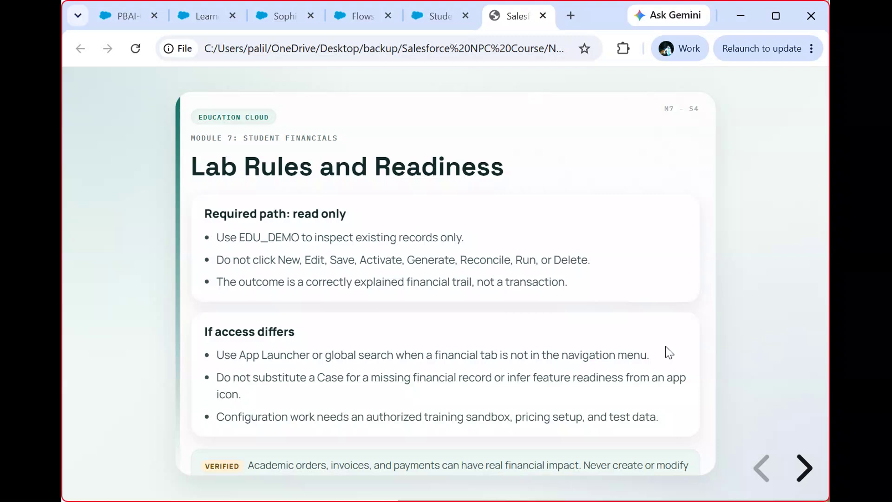
pyautogui.click(125, 17)
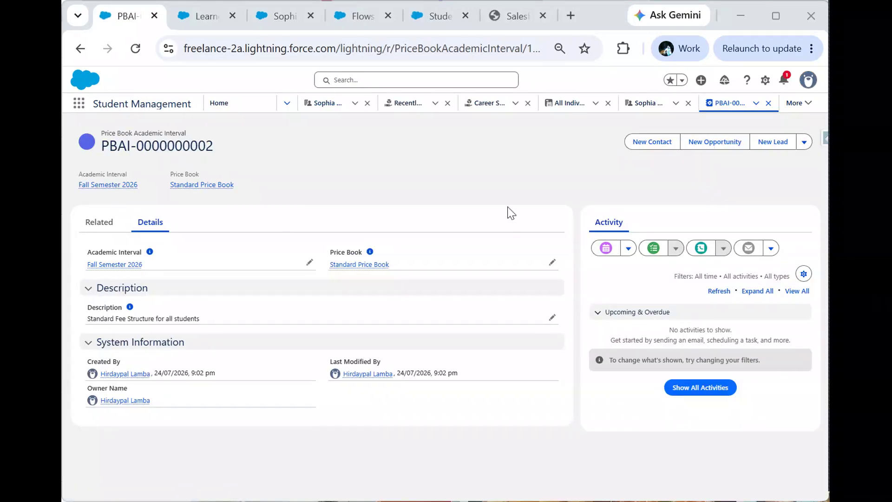
pyautogui.click(497, 14)
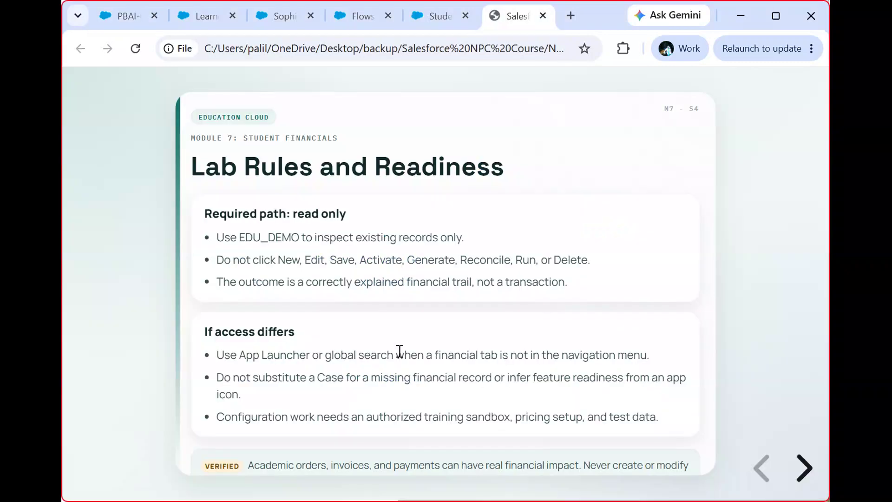
pyautogui.press('Right')
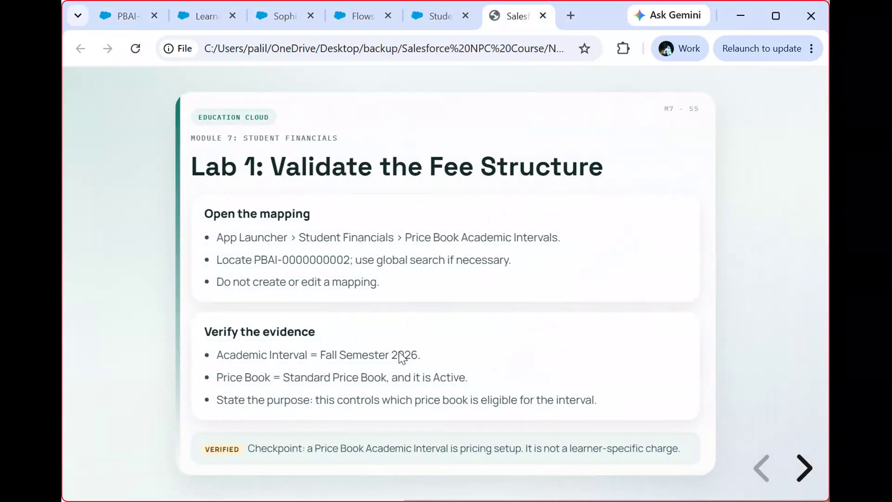
pyautogui.press('Left')
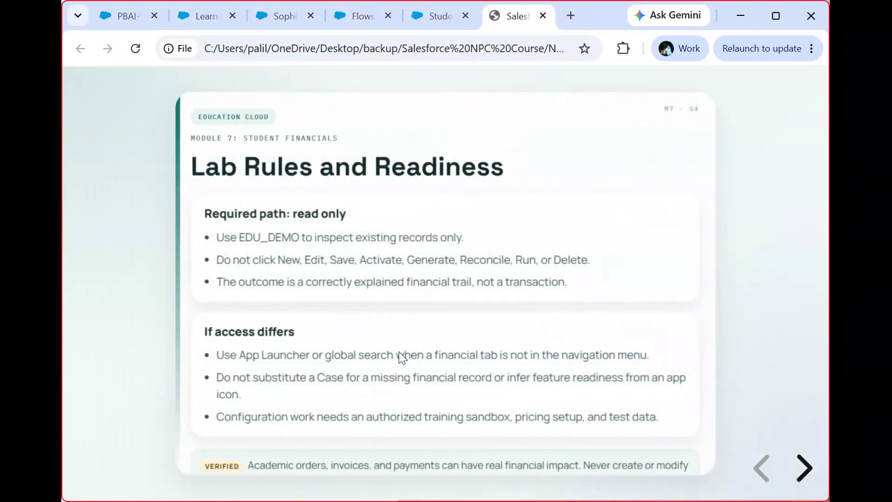
pyautogui.press('Right')
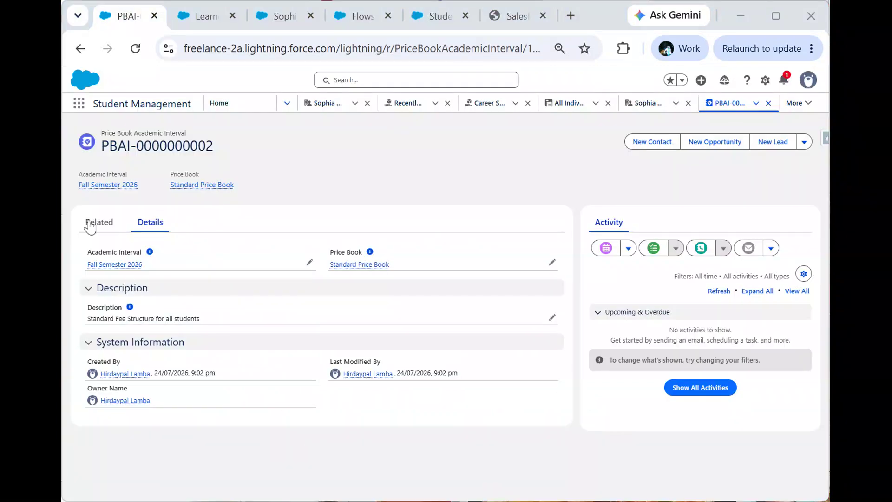
pyautogui.click(79, 104)
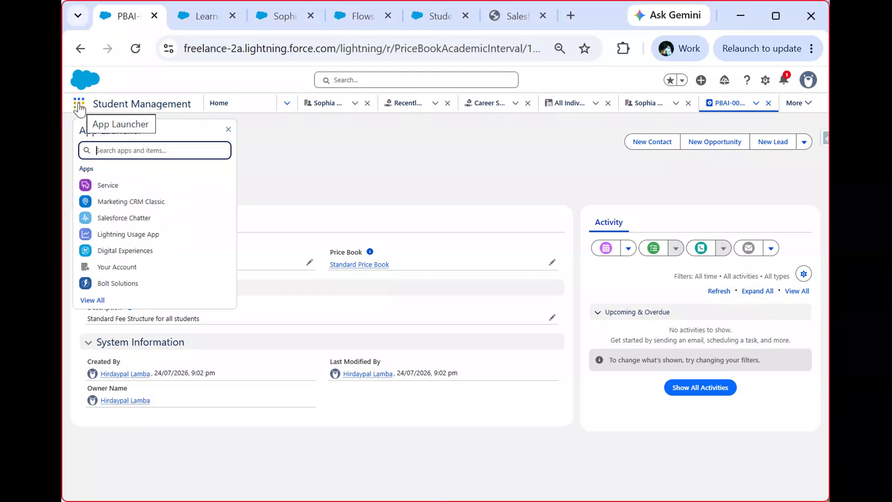
pyautogui.write('price book')
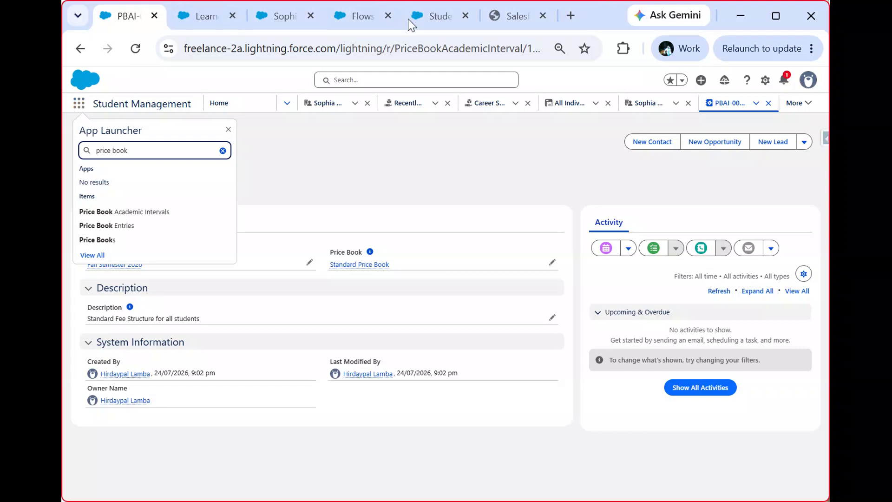
pyautogui.click(151, 217)
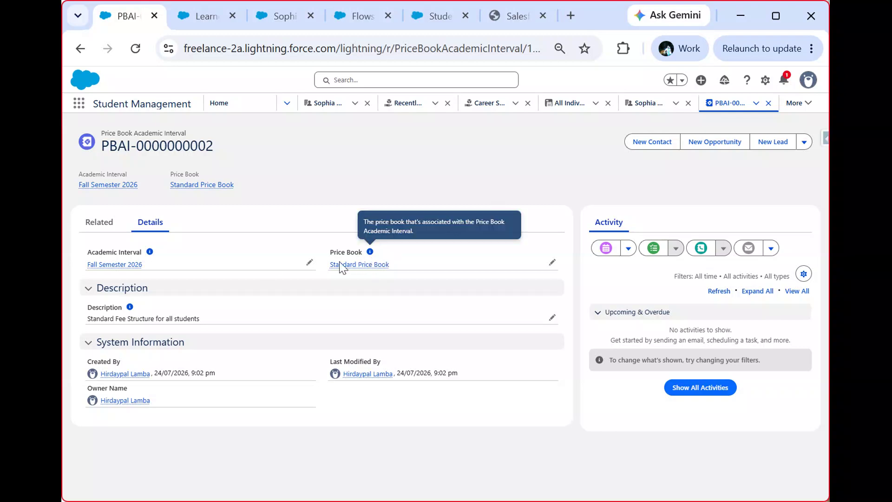
pyautogui.moveTo(353, 265)
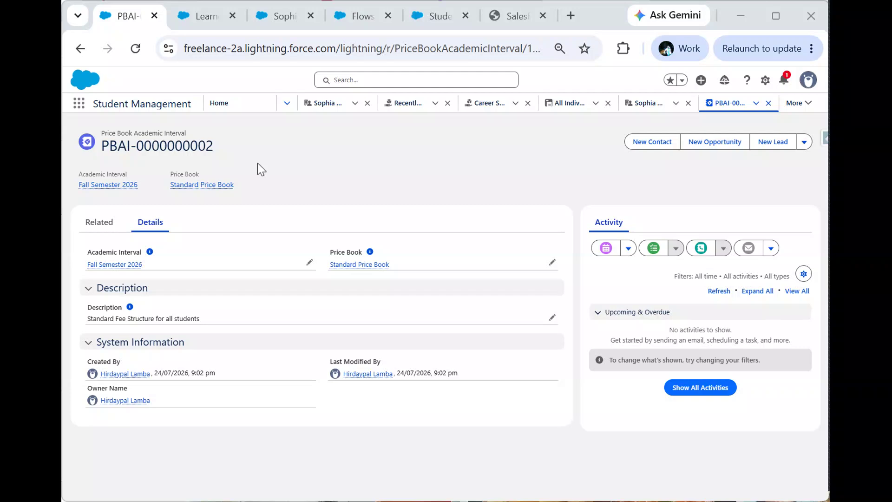
pyautogui.click(207, 184)
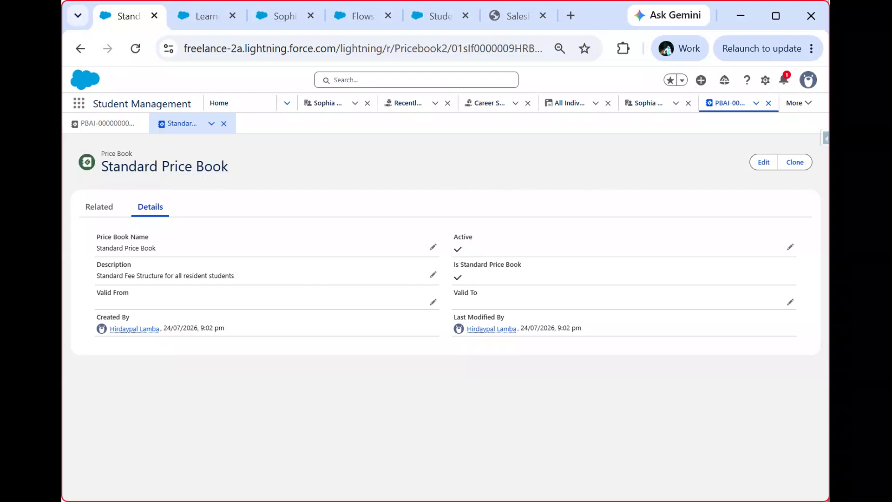
# Check the Lab 2 slide, and trace the learner's record in Academic Orders through its order to the Undergraduate Tuition order product.
pyautogui.hotkey('alt', 'Tab')
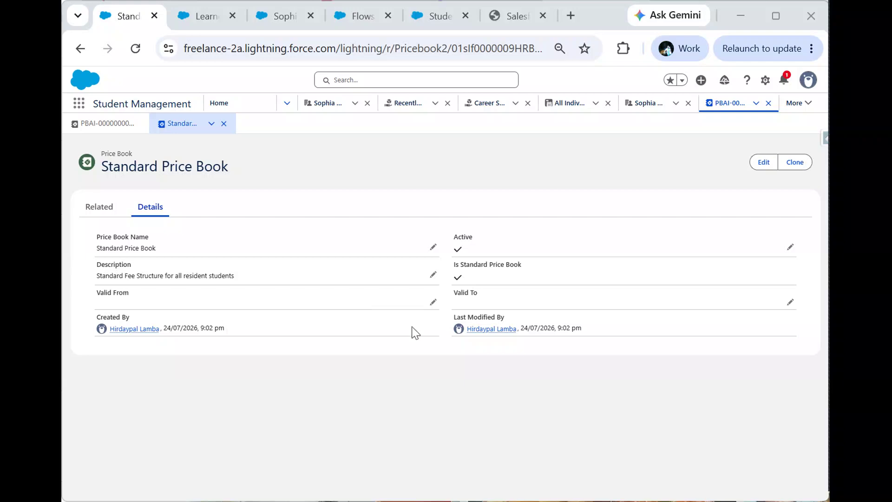
pyautogui.press('Right')
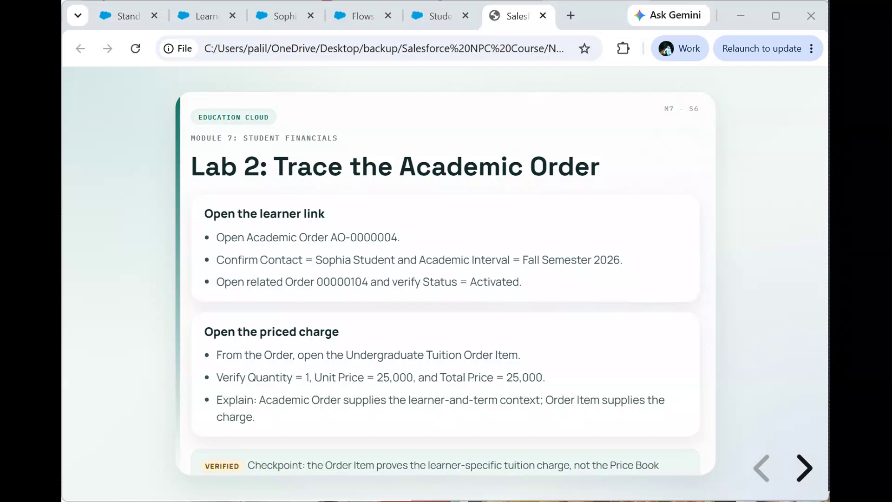
pyautogui.click(116, 14)
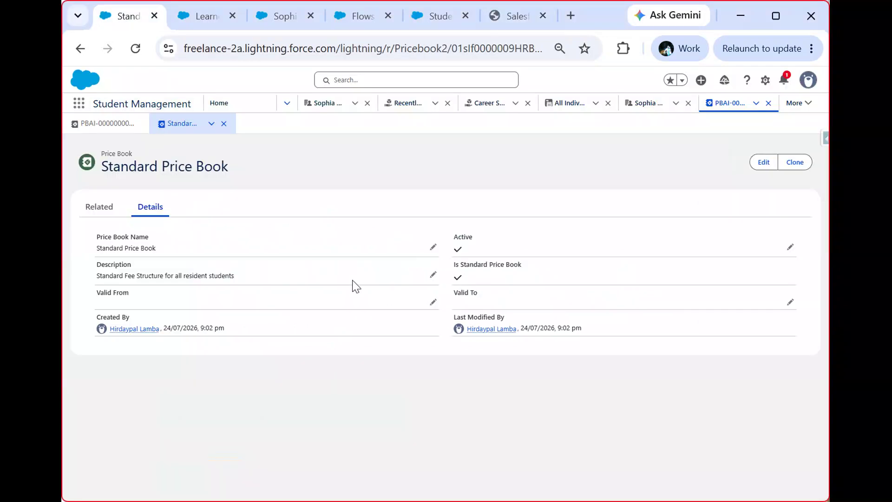
pyautogui.click(76, 104)
pyautogui.write('acade')
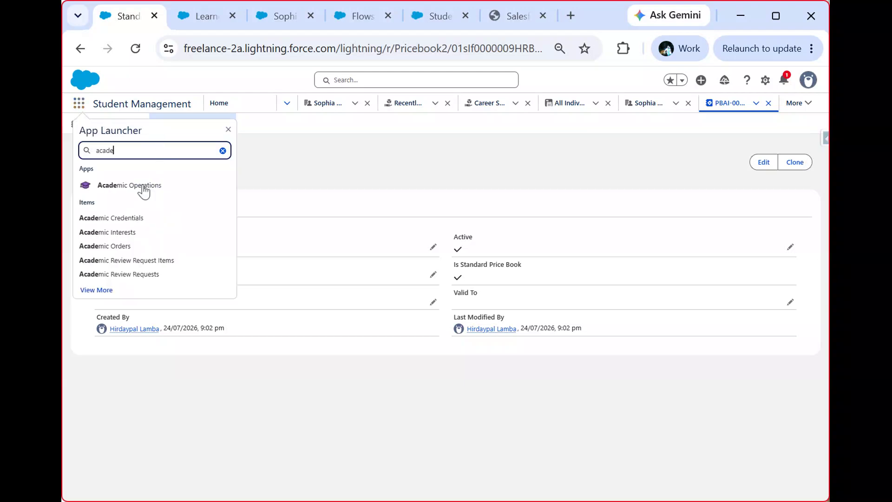
pyautogui.click(101, 245)
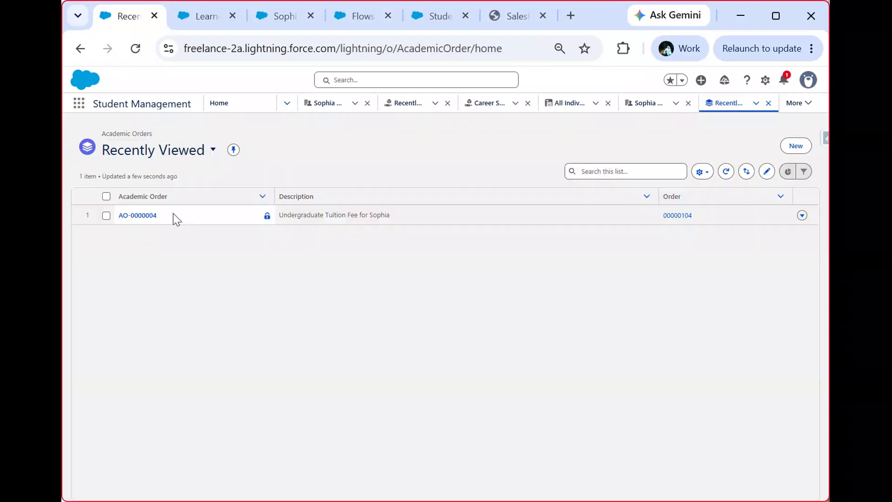
pyautogui.click(144, 215)
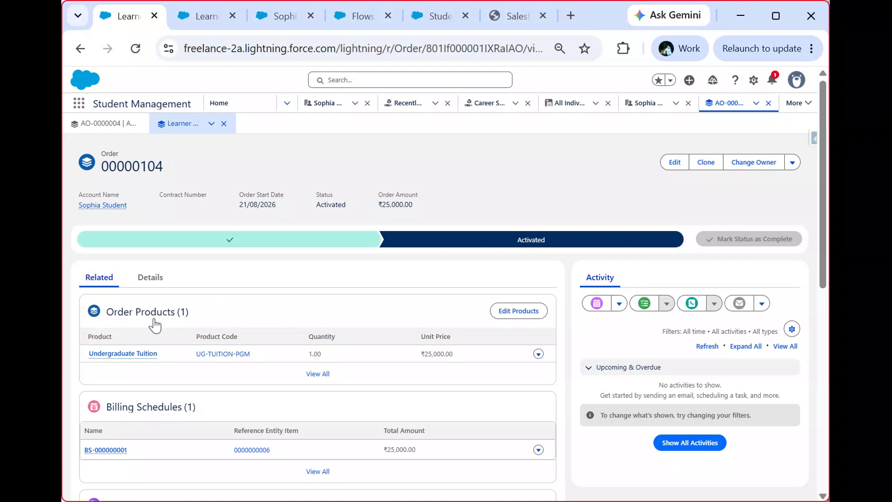
pyautogui.click(129, 356)
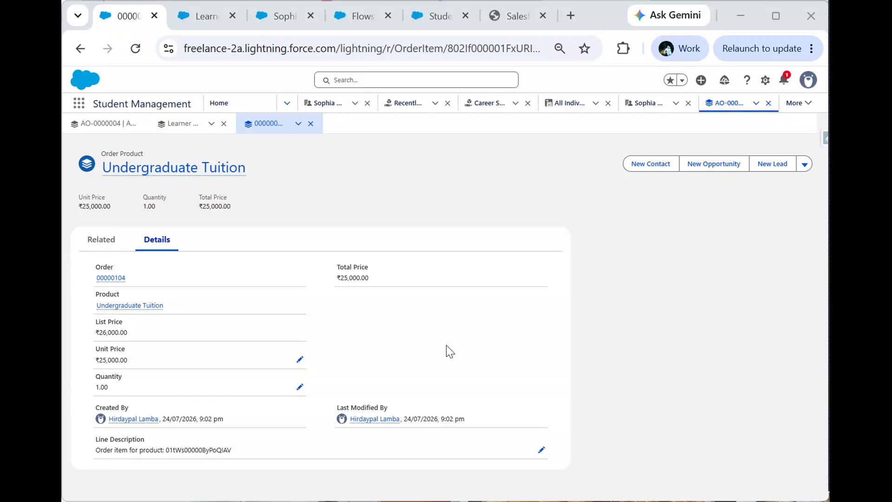
# Read the Lab 3 slide on billing and invoice state, and open billing schedule BS-000000001 from the learner's order in Salesforce.
pyautogui.click(503, 12)
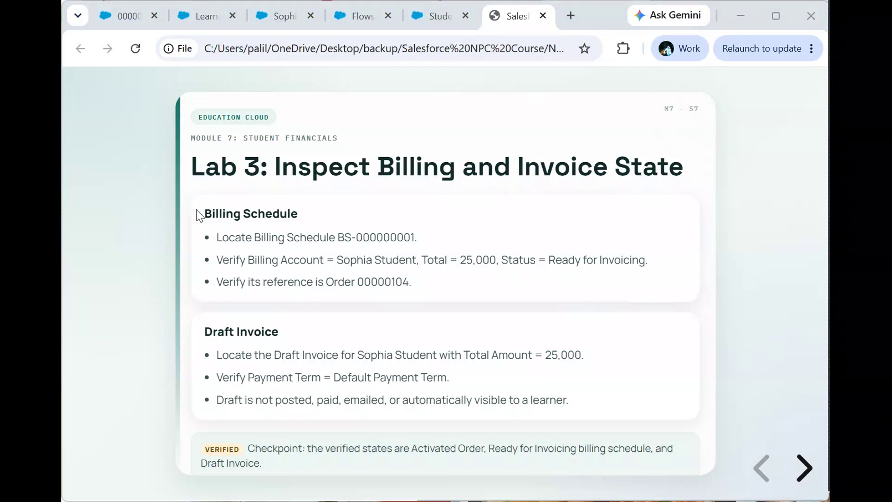
pyautogui.click(114, 14)
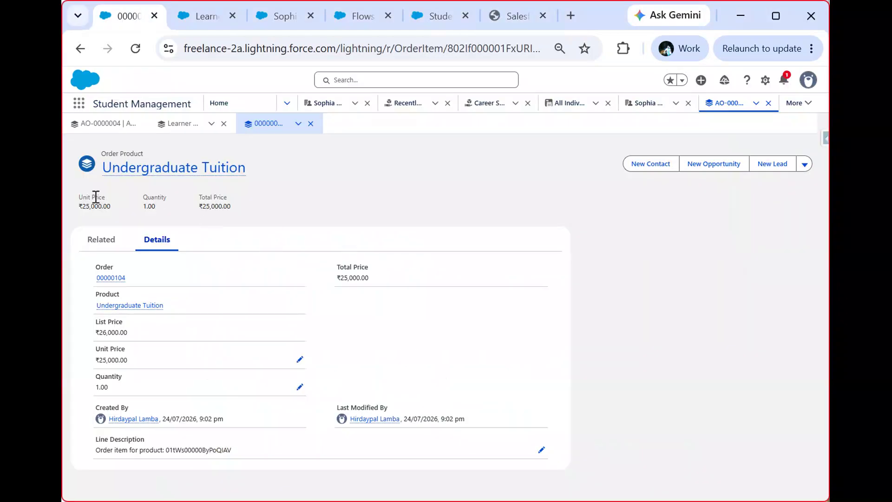
pyautogui.click(180, 124)
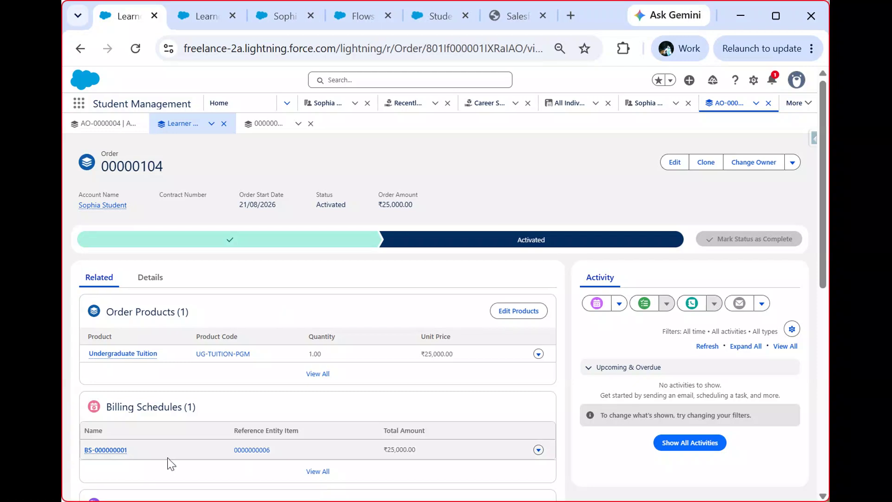
pyautogui.click(106, 450)
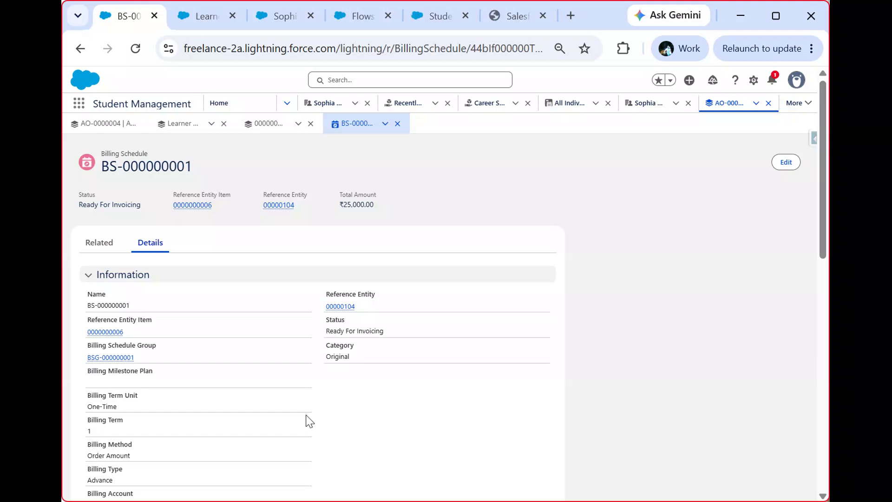
# Look through the academic order's related records and go back to its linked order.
pyautogui.click(106, 124)
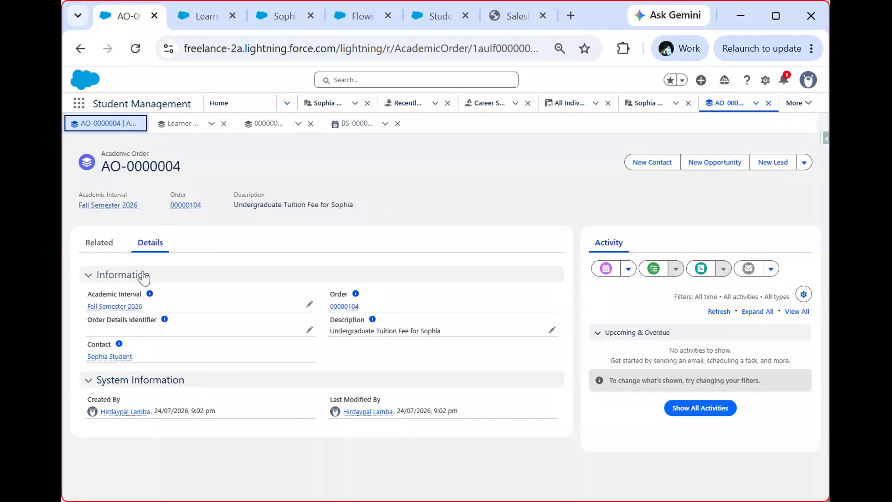
pyautogui.click(99, 242)
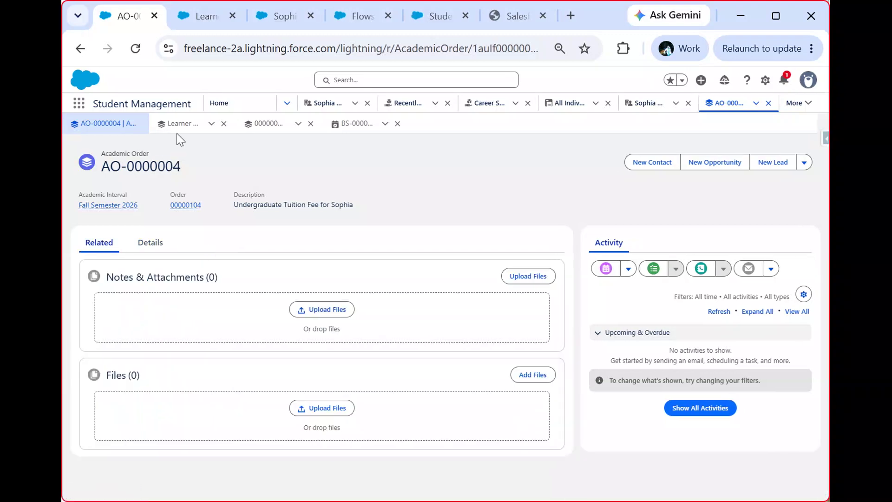
pyautogui.click(178, 124)
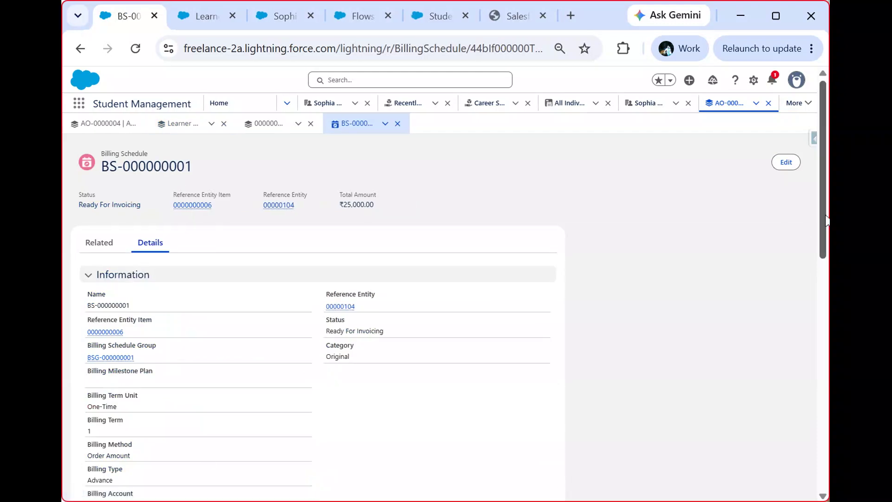
# Examine the billing schedule's details, covering its status, billing account, amounts, billing dates and tax treatment.
pyautogui.moveTo(827, 221); pyautogui.dragTo(826, 306)
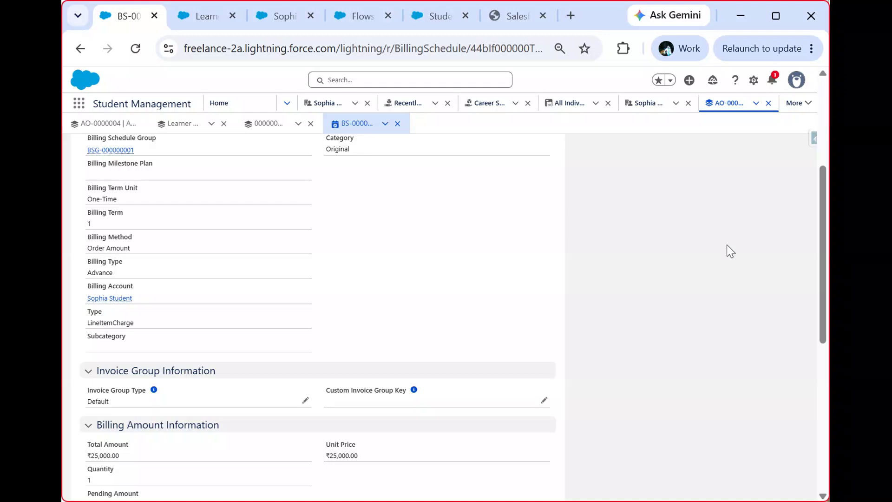
pyautogui.moveTo(822, 262); pyautogui.dragTo(821, 213)
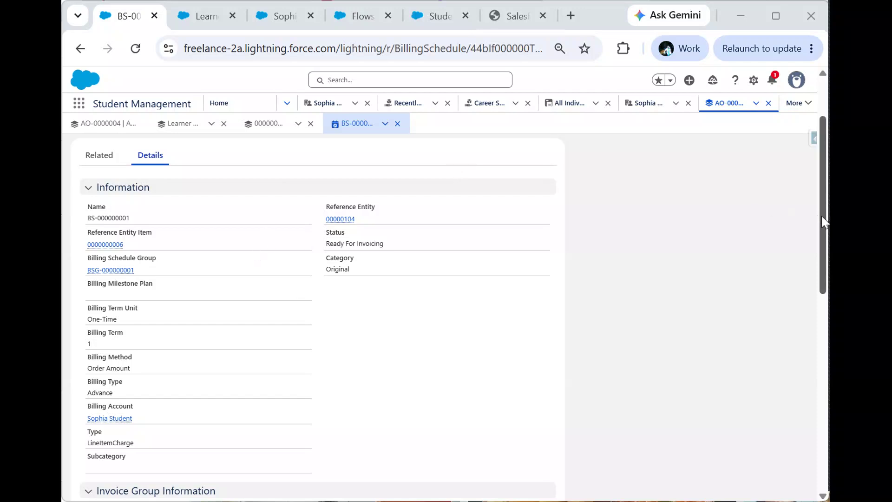
pyautogui.moveTo(821, 214); pyautogui.dragTo(821, 399)
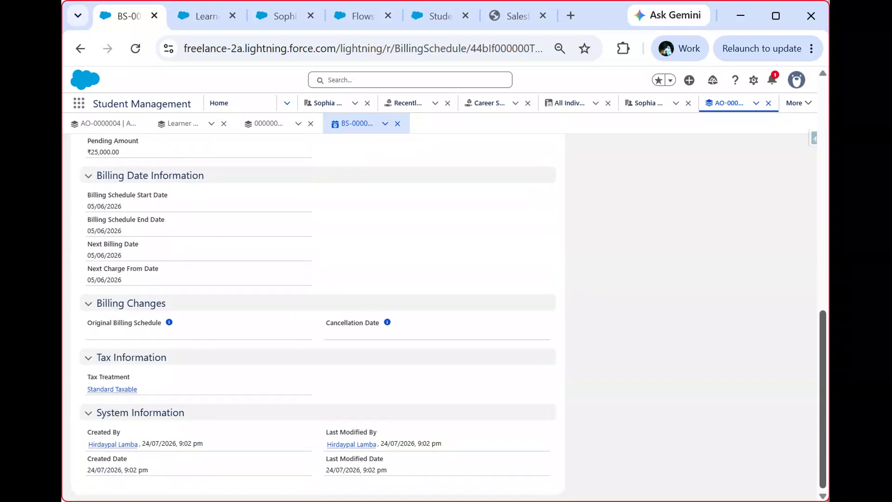
pyautogui.moveTo(822, 399); pyautogui.dragTo(816, 228)
# Open invoice DOC-000000001 from the order's invoices and review its details down to the payment and settlement information.
pyautogui.click(182, 124)
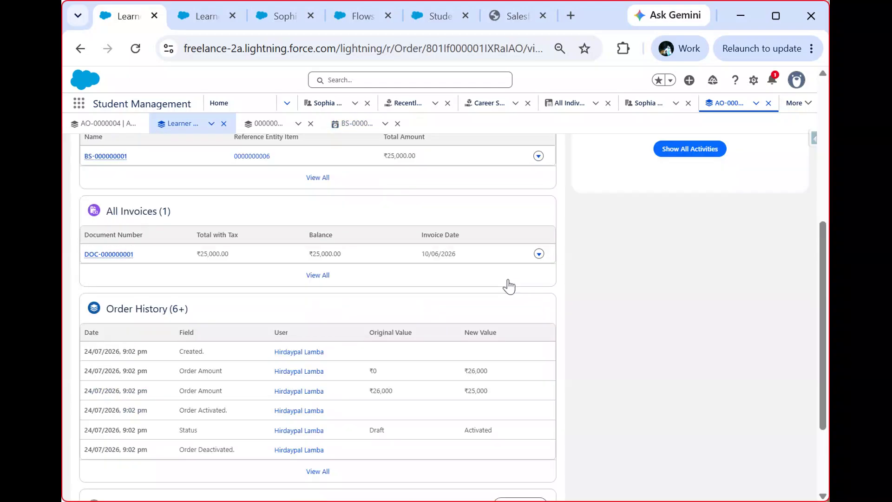
pyautogui.click(101, 256)
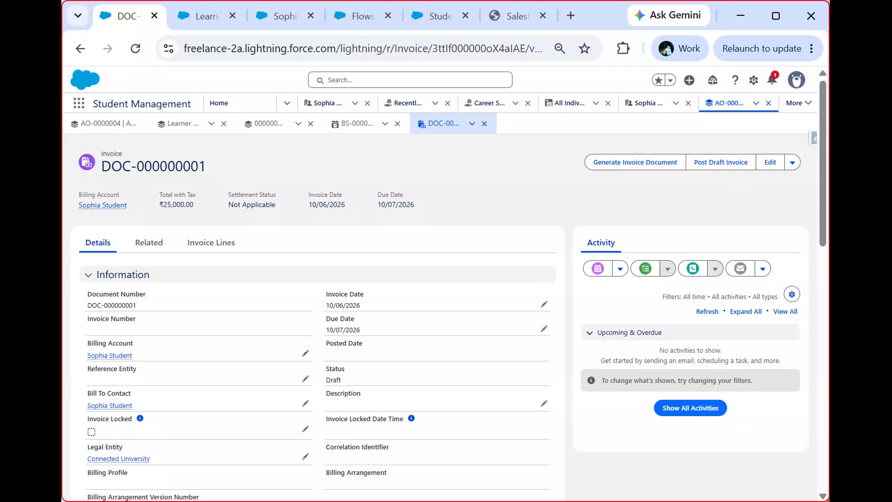
pyautogui.moveTo(823, 188); pyautogui.dragTo(827, 428)
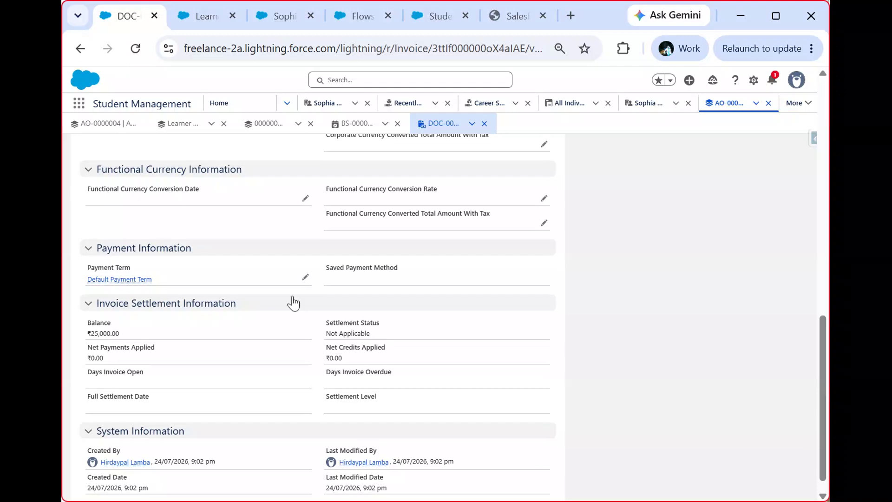
# Inspect the invoice's Default Payment Term record and return to the invoice's main information.
pyautogui.click(106, 279)
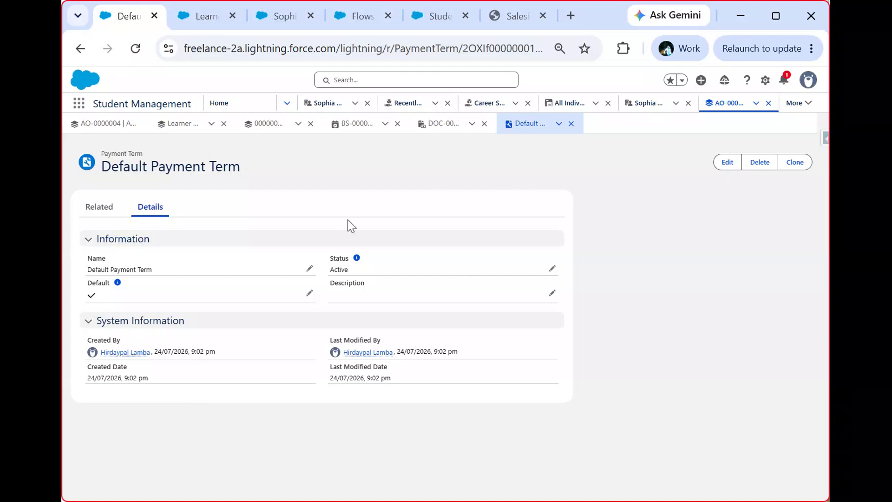
pyautogui.click(438, 124)
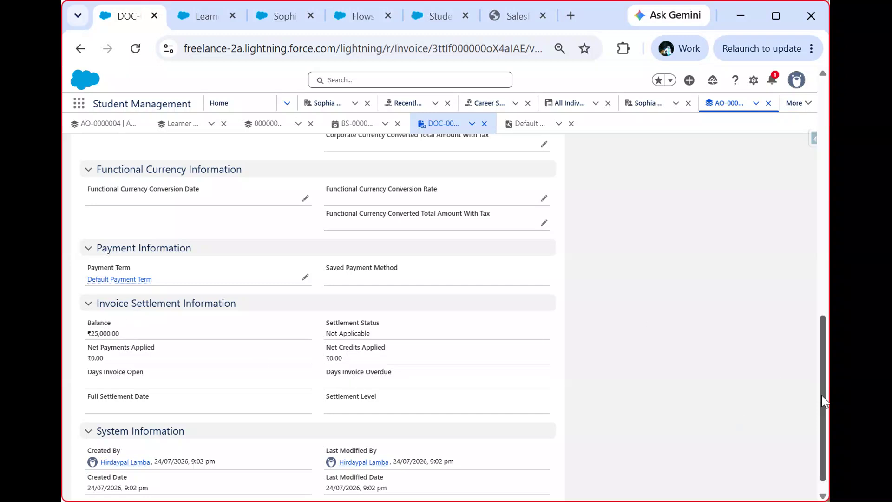
pyautogui.moveTo(822, 395); pyautogui.dragTo(818, 159)
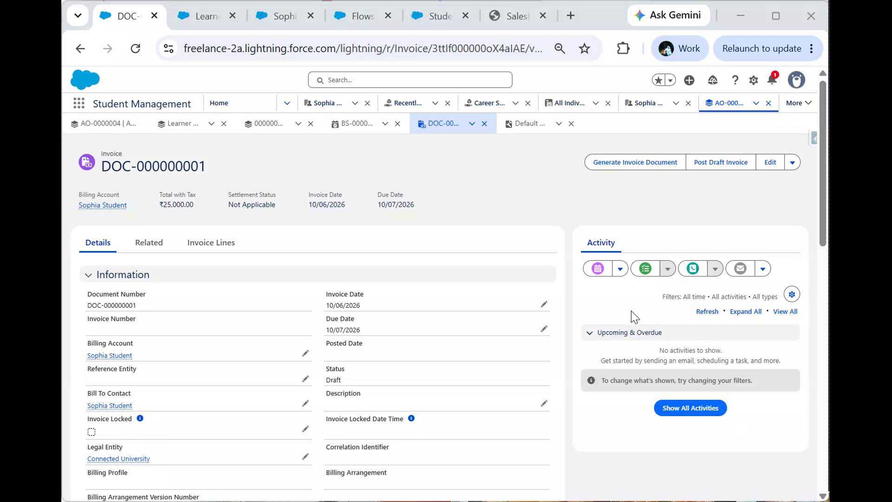
# Check the Lab 4 course slide and inspect the Create Academic Order action's inputs in the EDU Student Financials: Academic Order Creation flow.
pyautogui.click(514, 10)
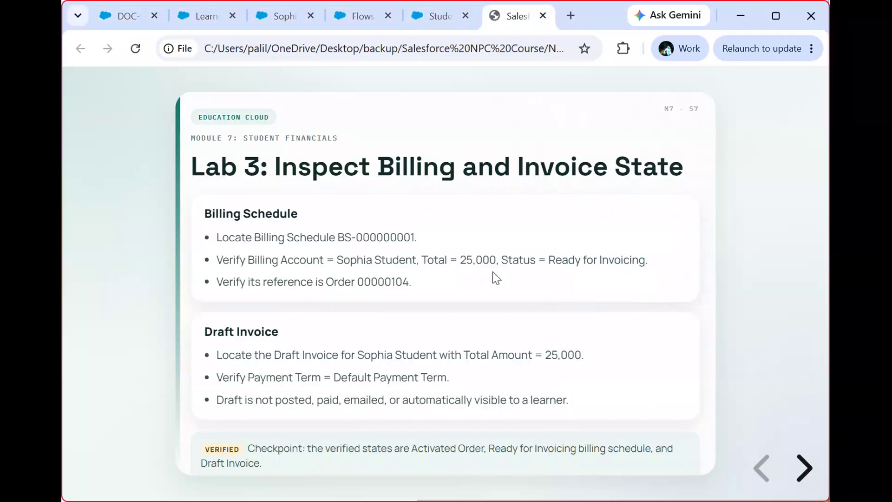
pyautogui.press('Right')
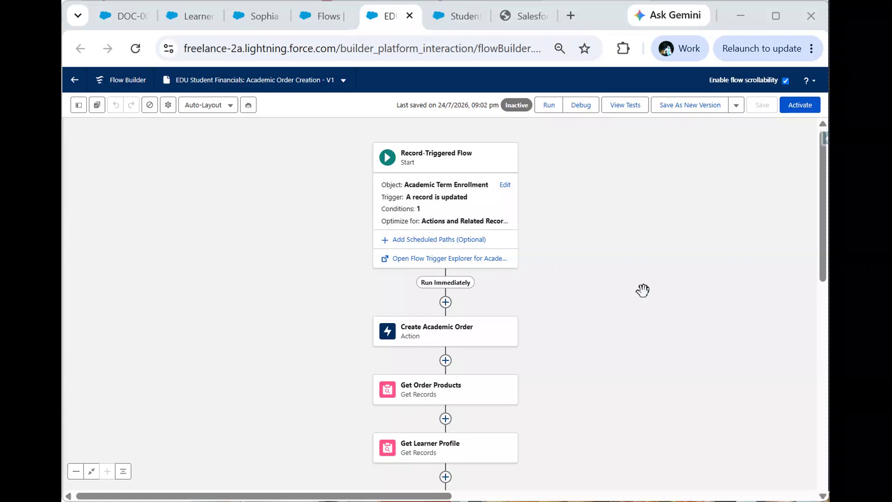
pyautogui.click(415, 340)
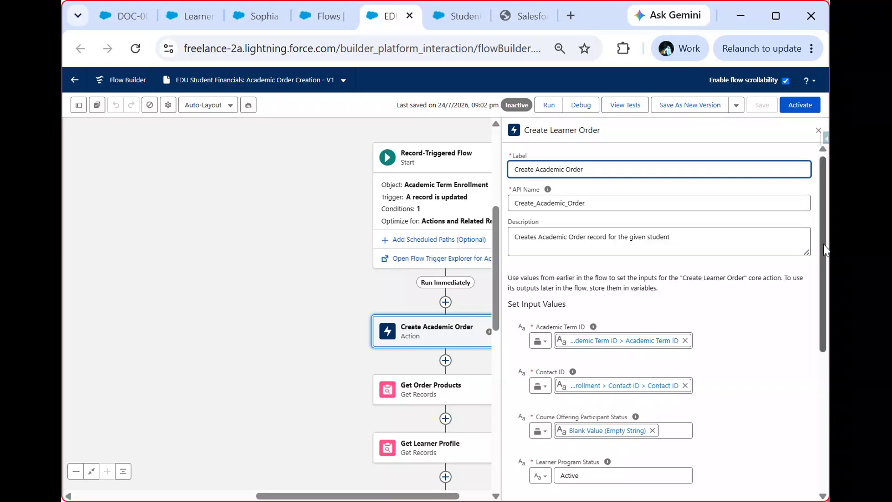
pyautogui.scroll(-5, 823, 244)
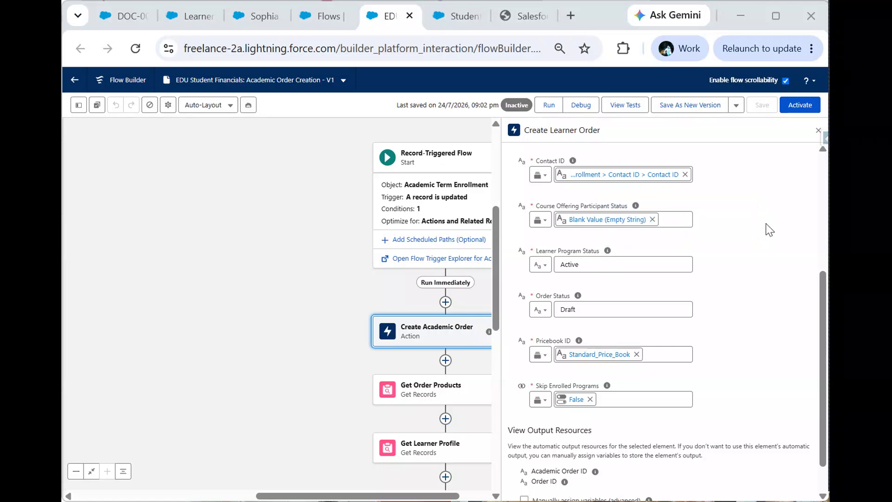
pyautogui.click(818, 132)
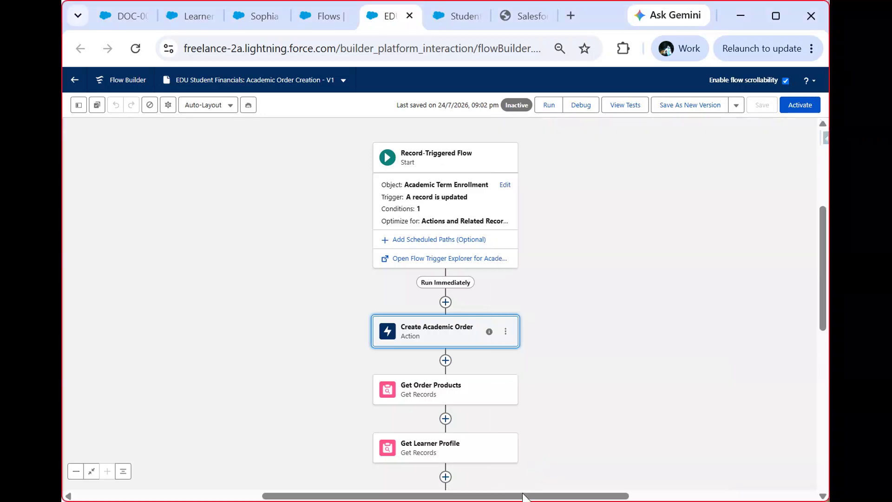
# Examine the flow's residency branch and the Discount Tuition for Resident Students subflow's referenced flow, input values and output resources.
pyautogui.moveTo(579, 454); pyautogui.dragTo(615, 213)
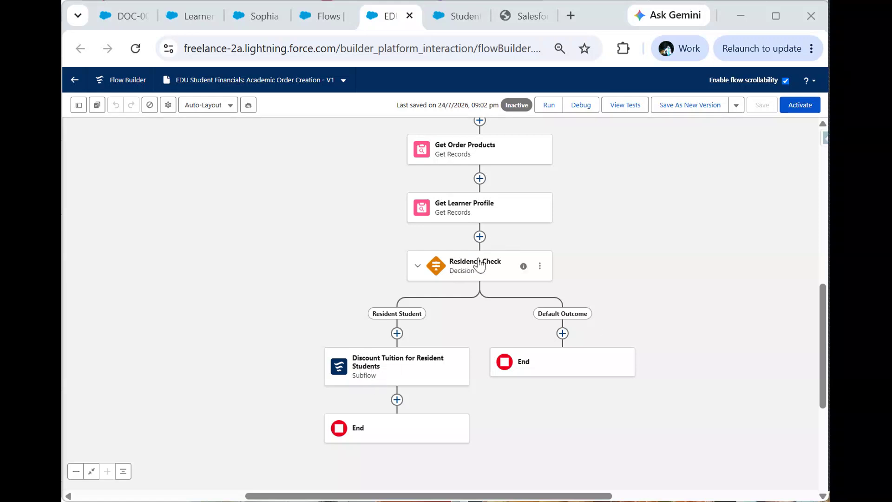
pyautogui.click(379, 372)
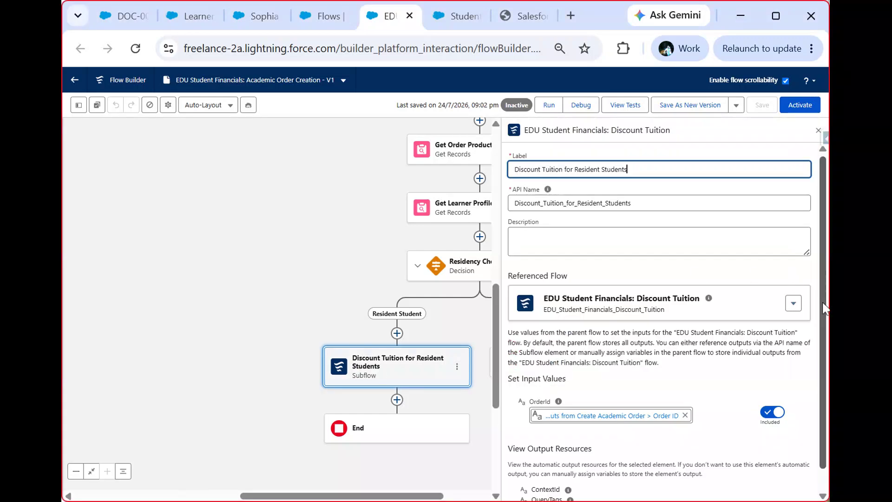
pyautogui.scroll(-1, 821, 334)
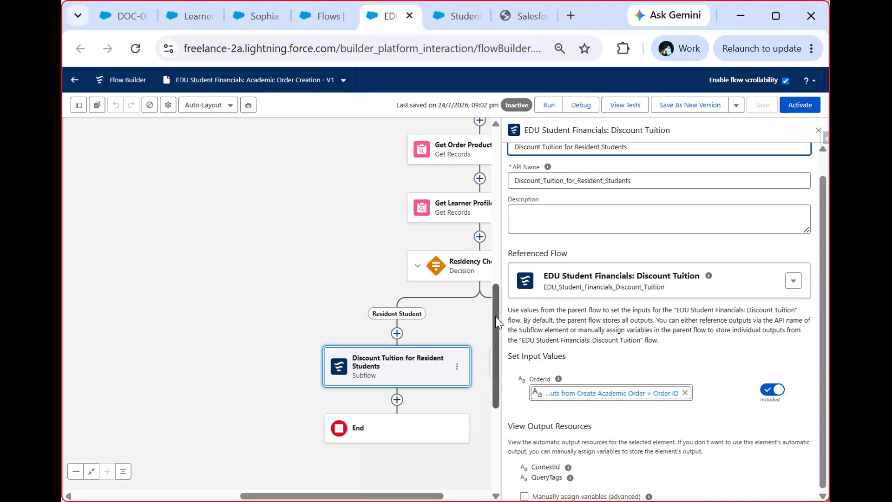
pyautogui.moveTo(496, 315); pyautogui.dragTo(497, 246)
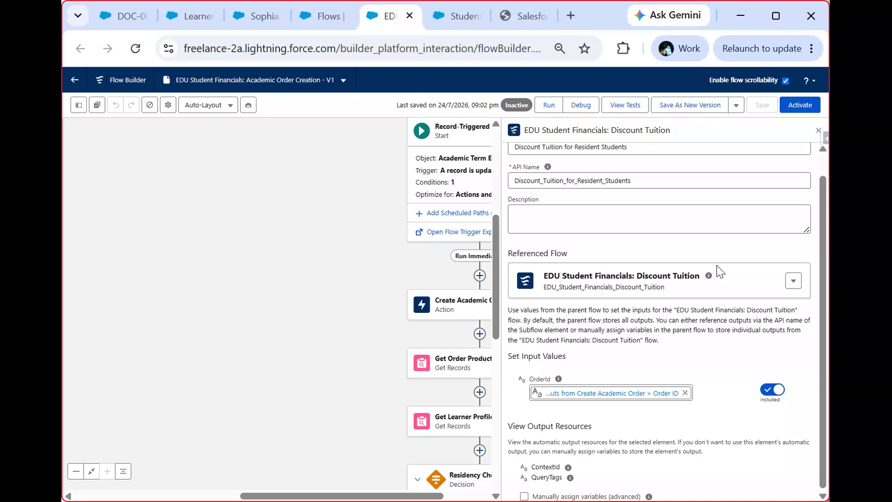
# Consult the Lab 5 course slide, open case 00001072 in Student Management and review its learner overview and care plans.
pyautogui.click(517, 19)
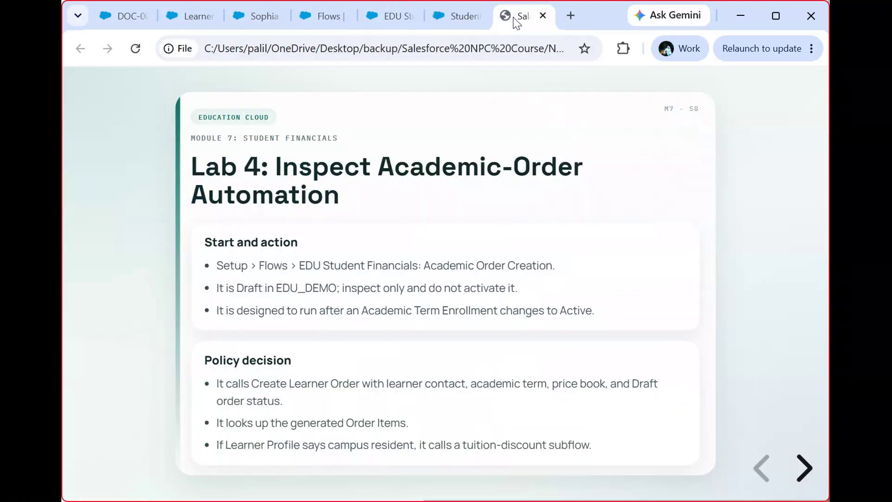
pyautogui.press('Right')
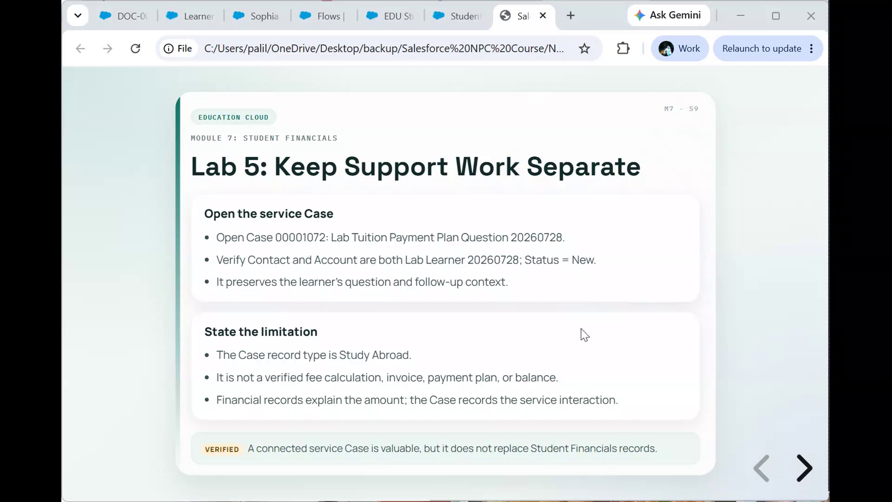
pyautogui.click(107, 13)
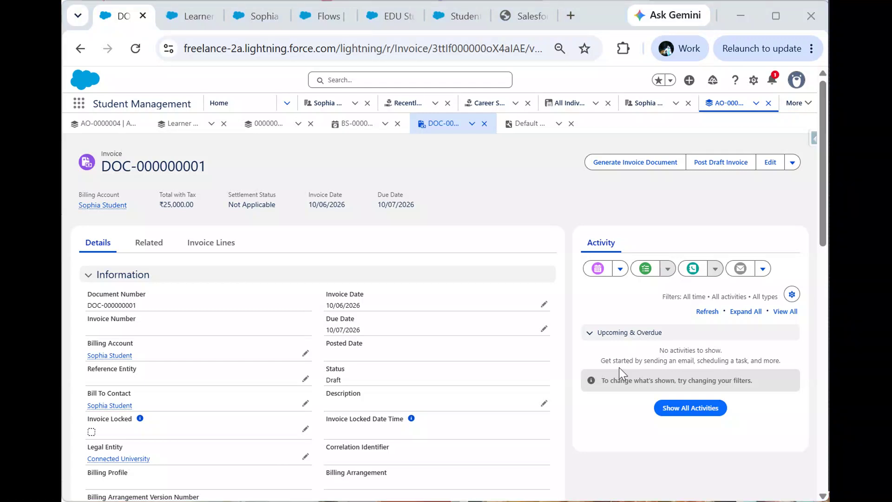
pyautogui.click(409, 80)
pyautogui.write('00001072')
pyautogui.moveTo(254, 106)
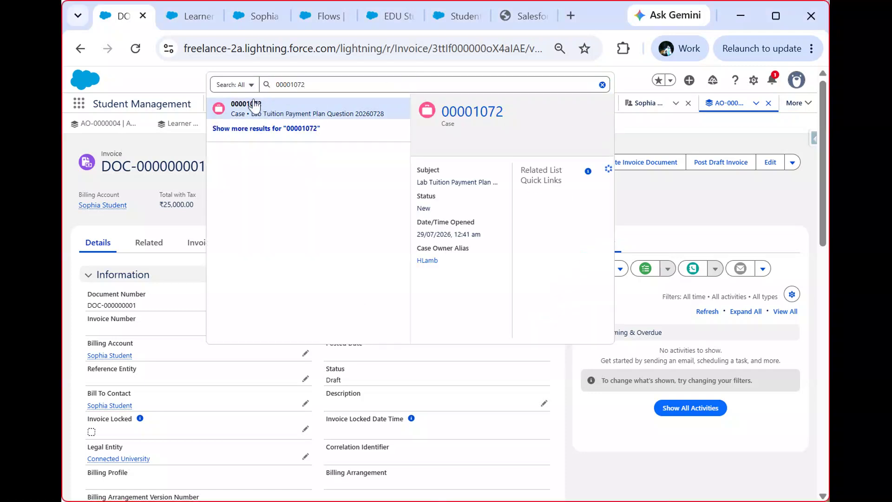
pyautogui.click(255, 106)
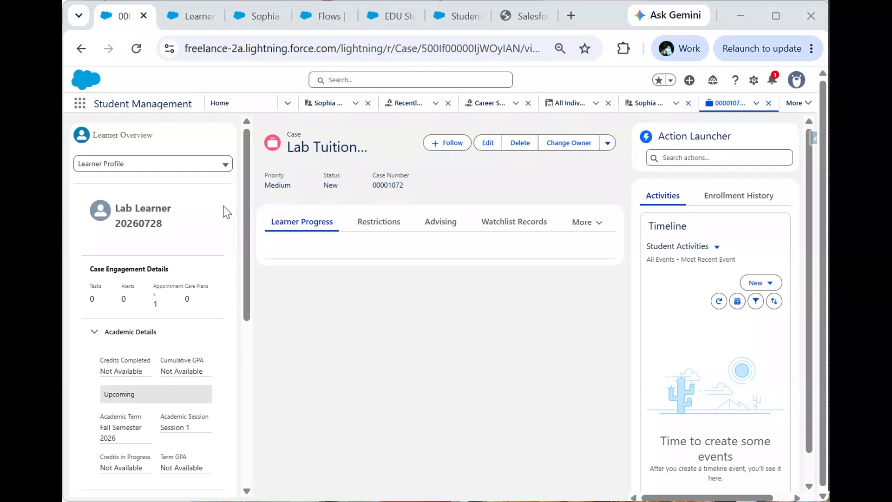
pyautogui.moveTo(247, 218); pyautogui.dragTo(262, 363)
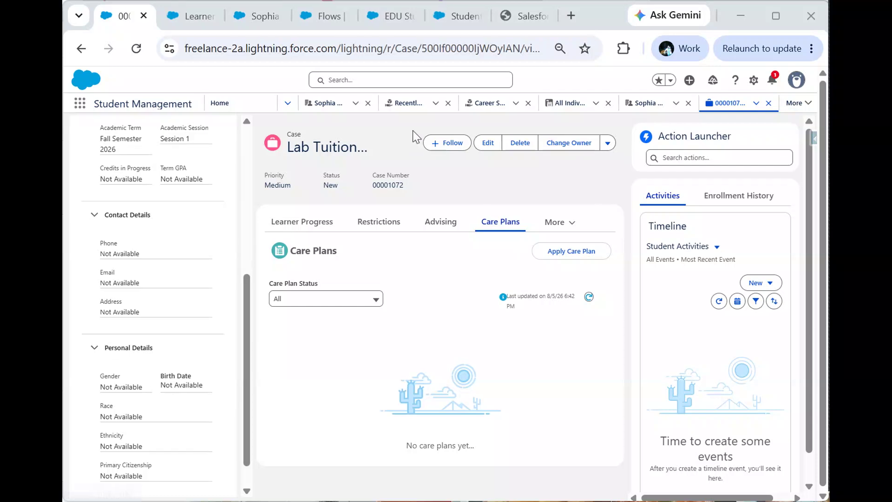
# Return to the course slides and read on through the optional price book mapping exercise to Evidence of Completion.
pyautogui.moveTo(508, 16)
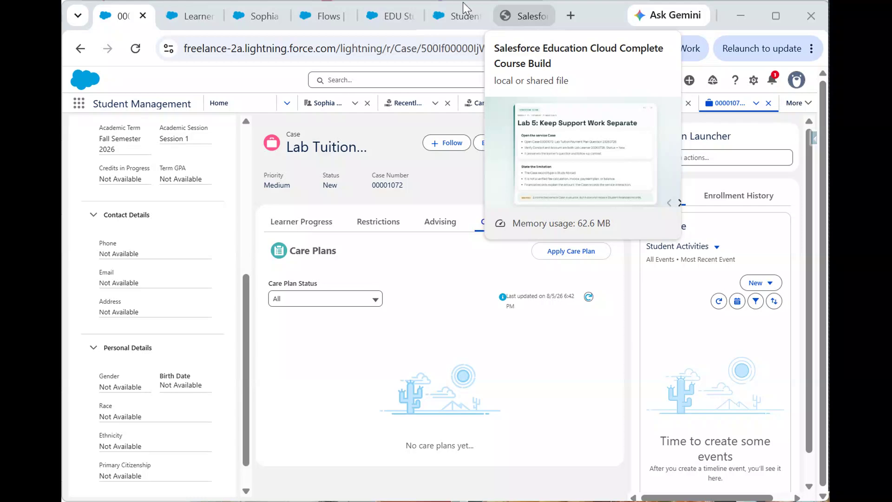
pyautogui.click(528, 13)
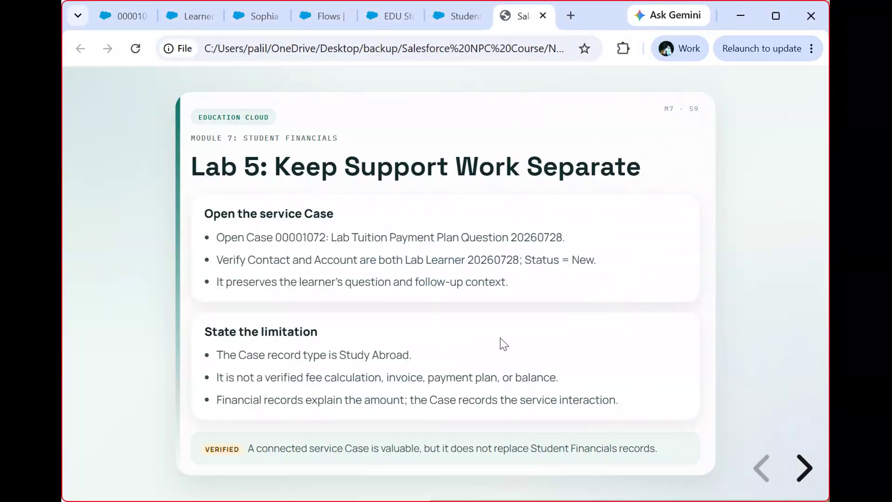
pyautogui.press('Right')
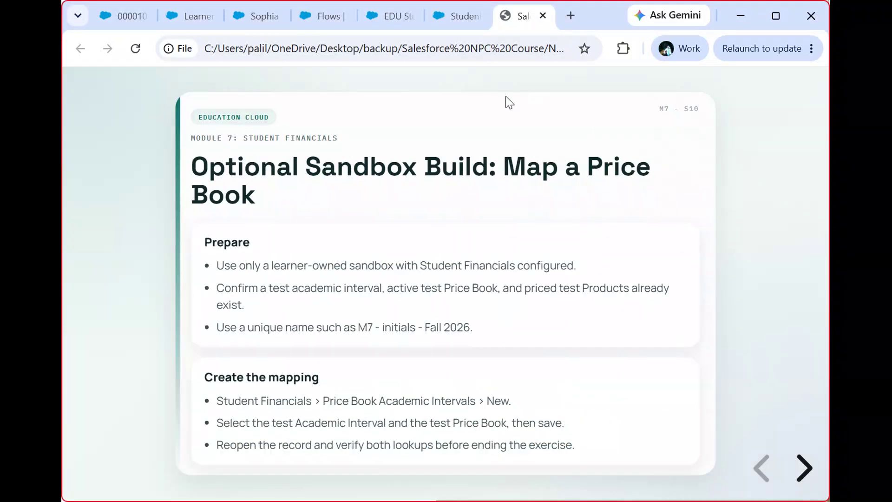
pyautogui.click(426, 297)
pyautogui.press('Right')
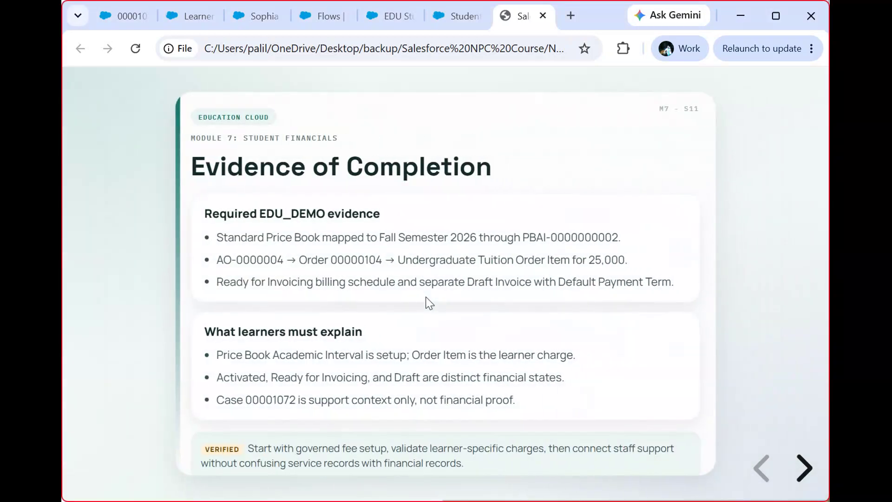